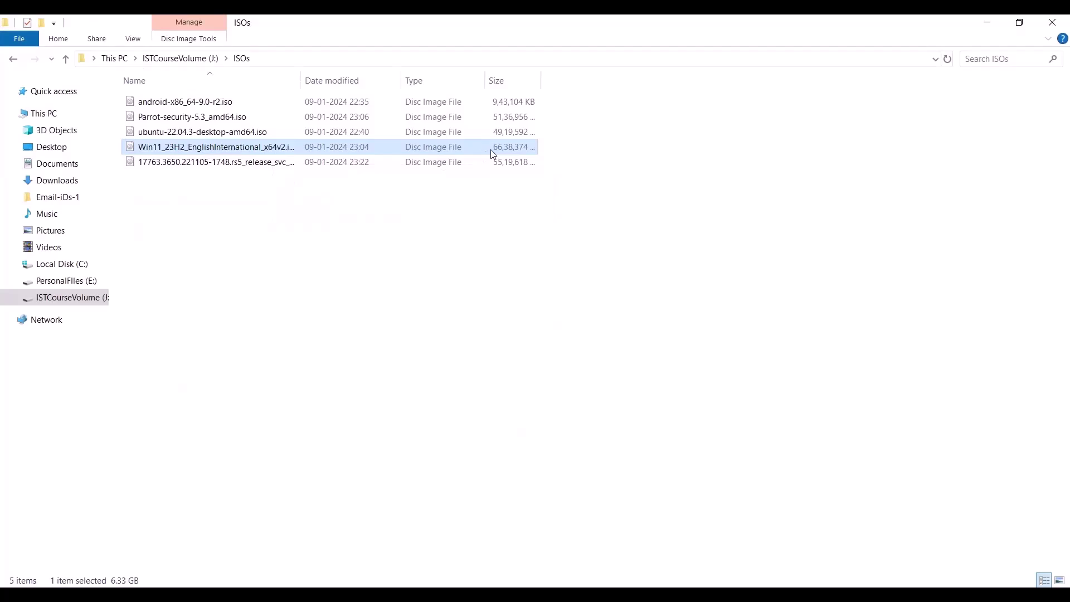
Step: Start a new virtual machine named Windows112024 stored in the J:\VBOX folder
left_click(471, 233)
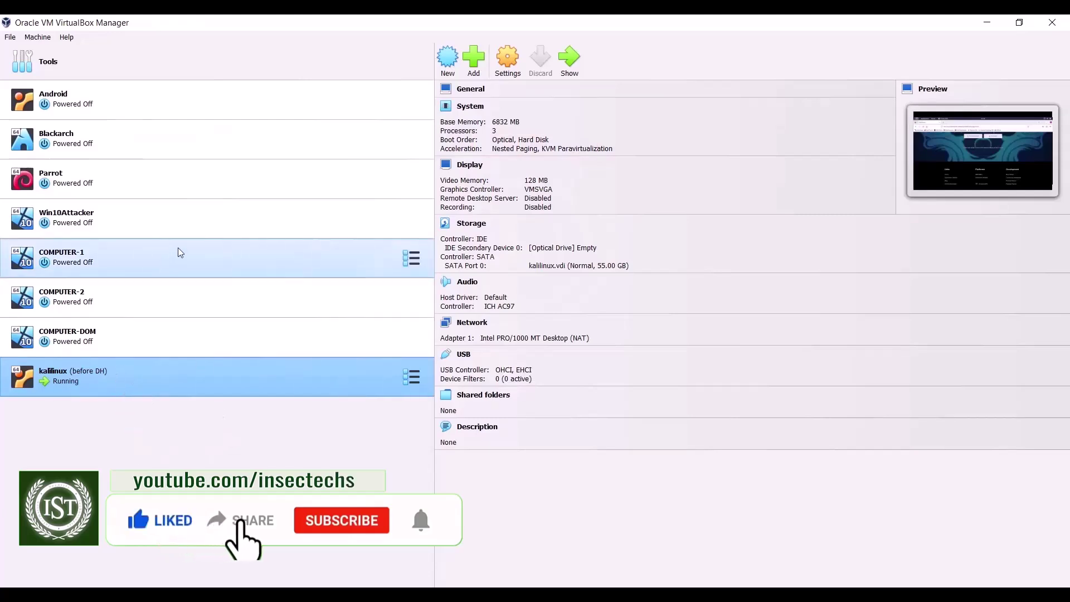
left_click(444, 69)
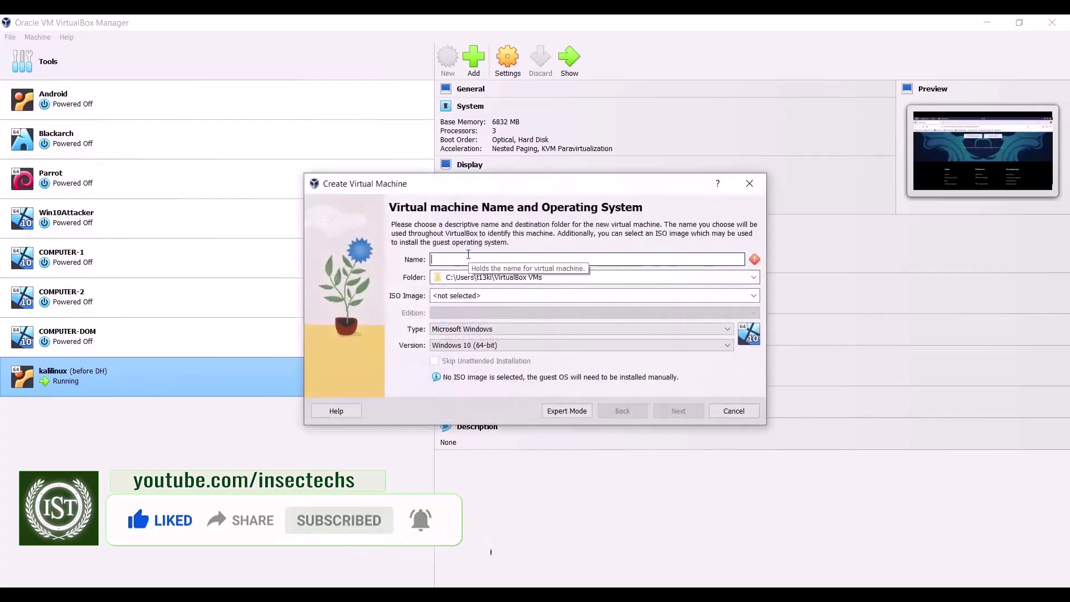
type("Windows112024")
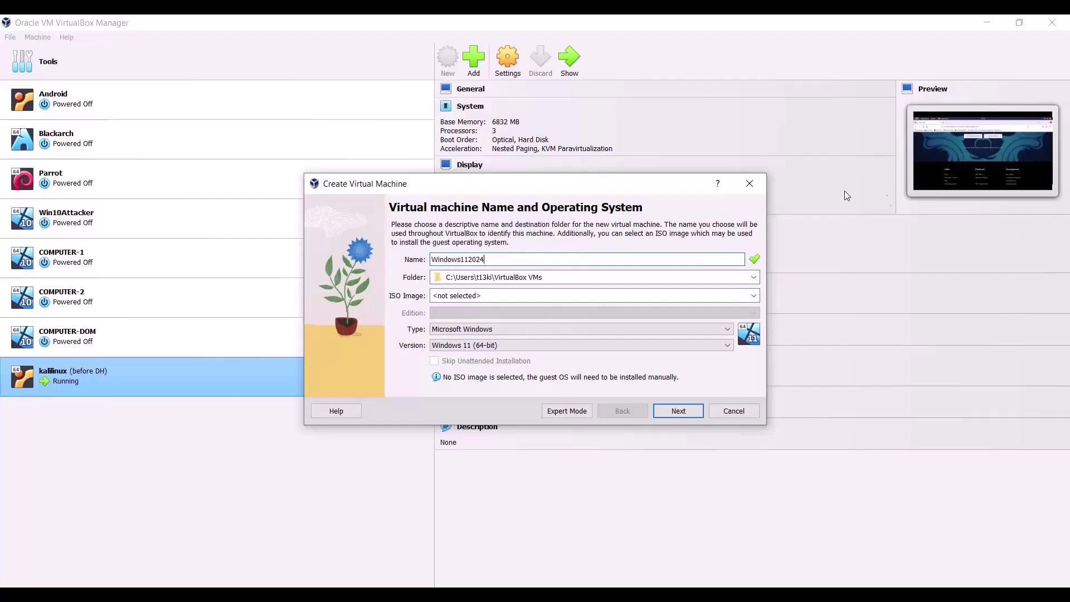
left_click(753, 277)
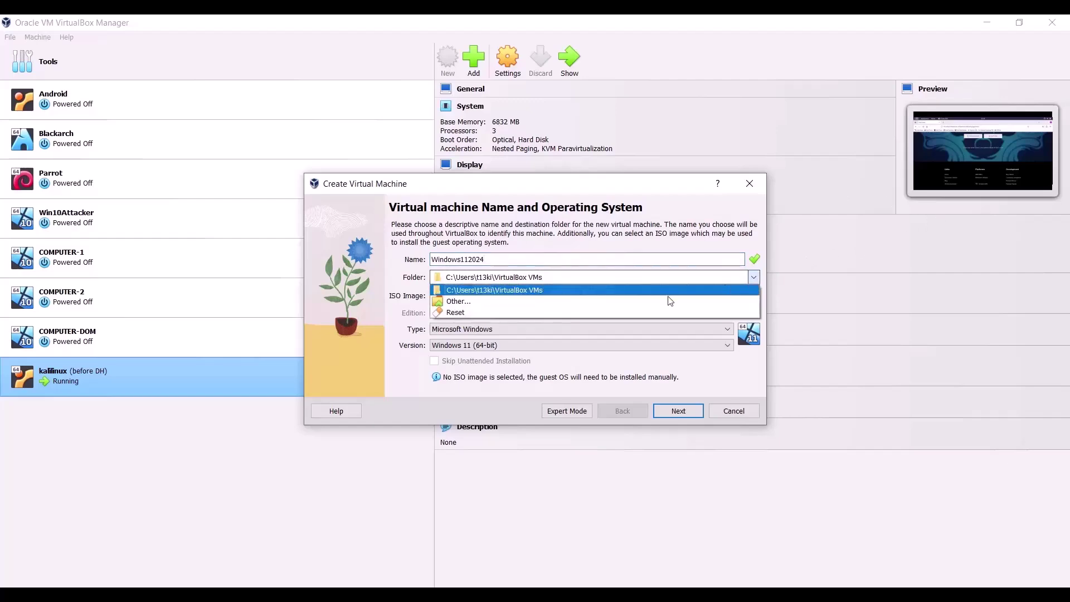
left_click(666, 299)
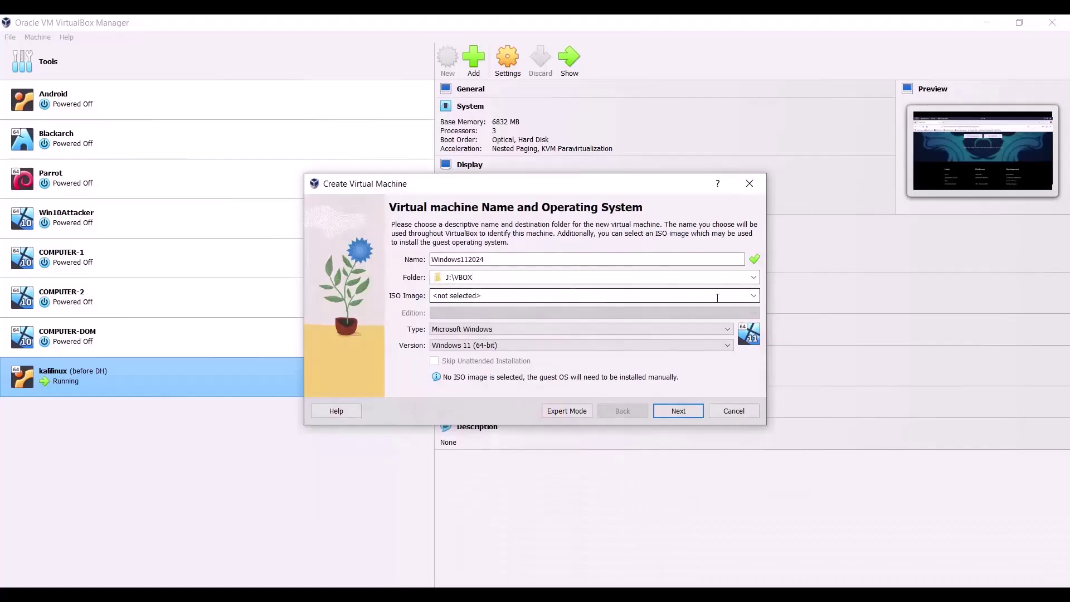
Step: Attach the Windows 11 23H2 ISO, detected as Windows 11 Home, and continue
left_click(753, 296)
left_click(501, 317)
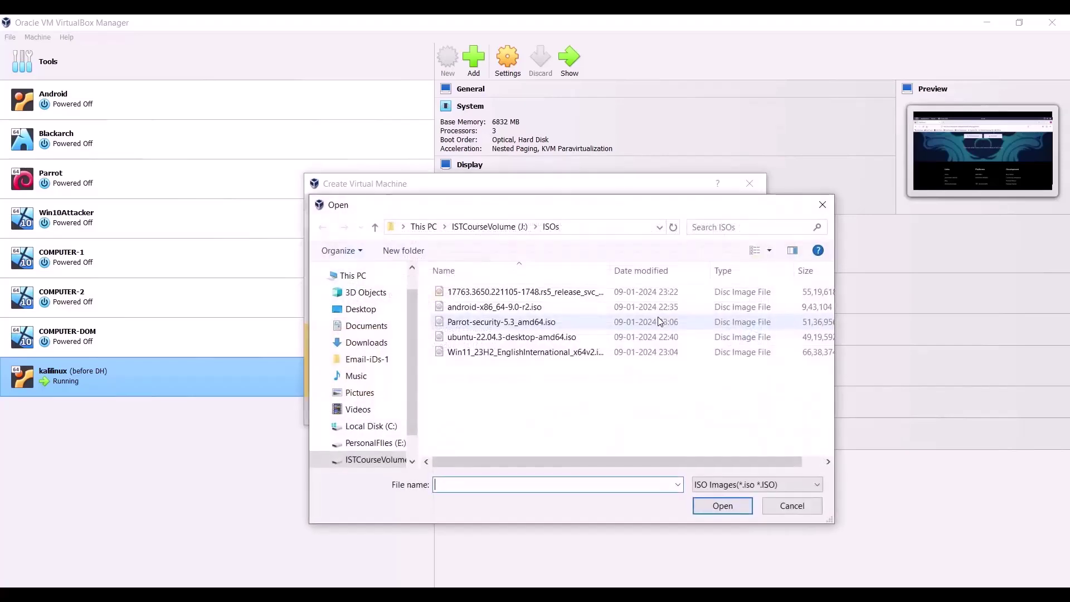
left_click(523, 352)
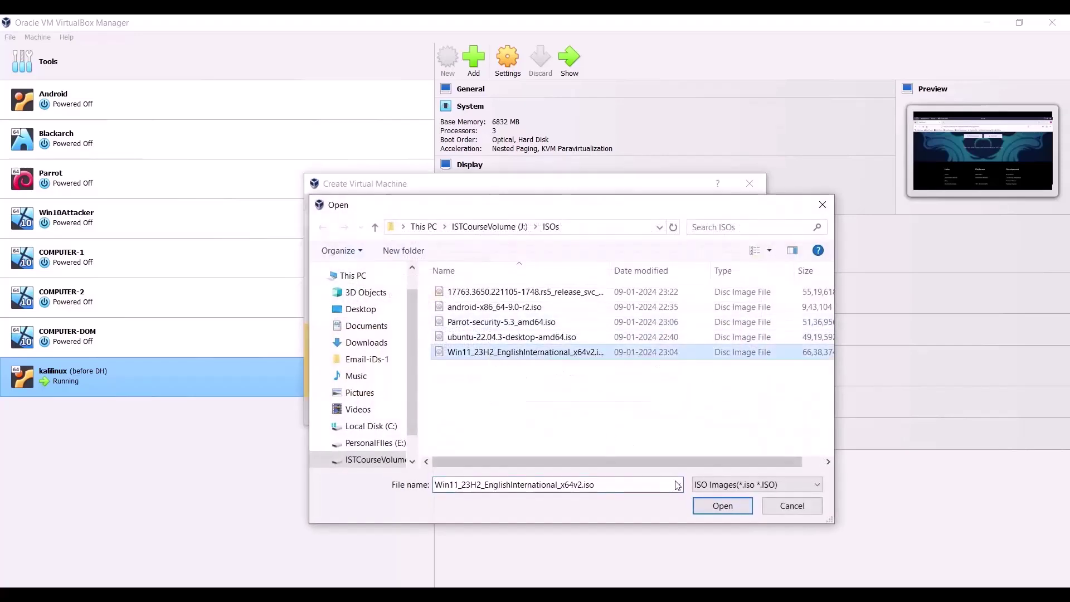
left_click(723, 506)
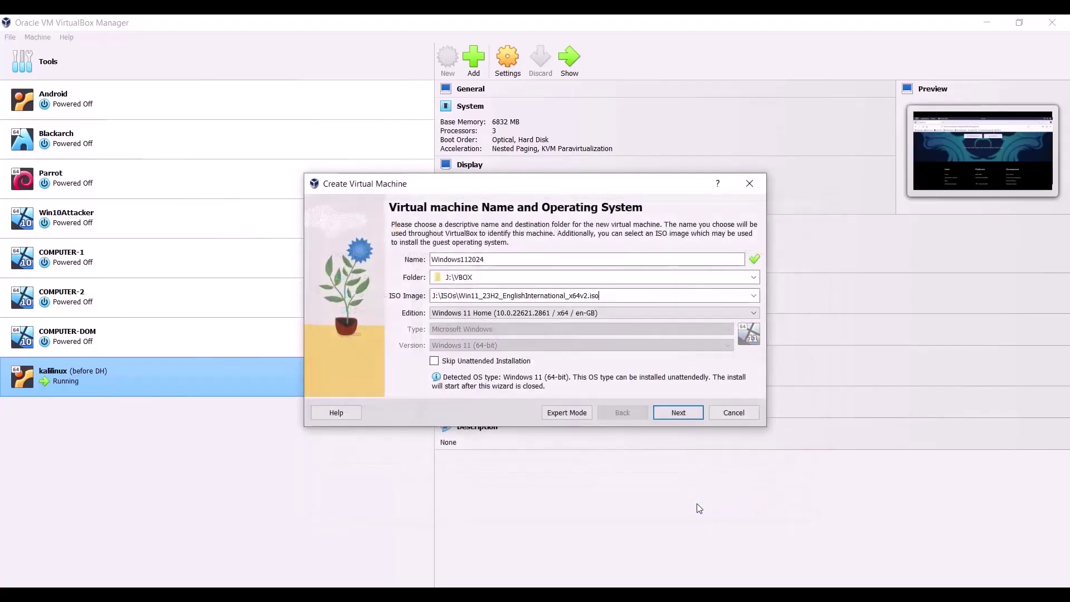
left_click(678, 415)
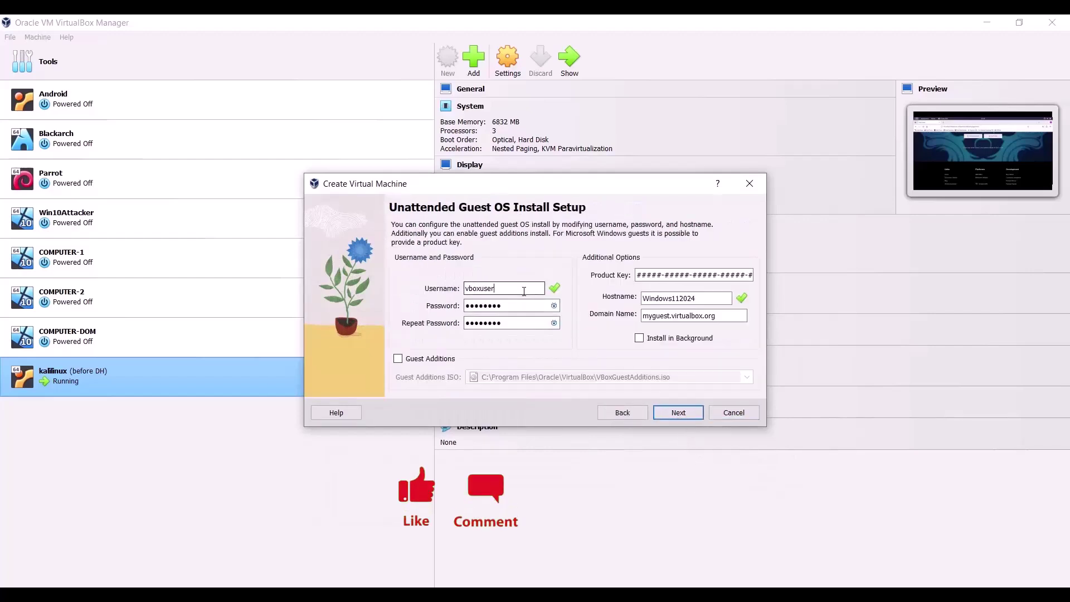
Step: Enter the guest account's username and the same new password in both password fields
type("kiran")
key("Tab")
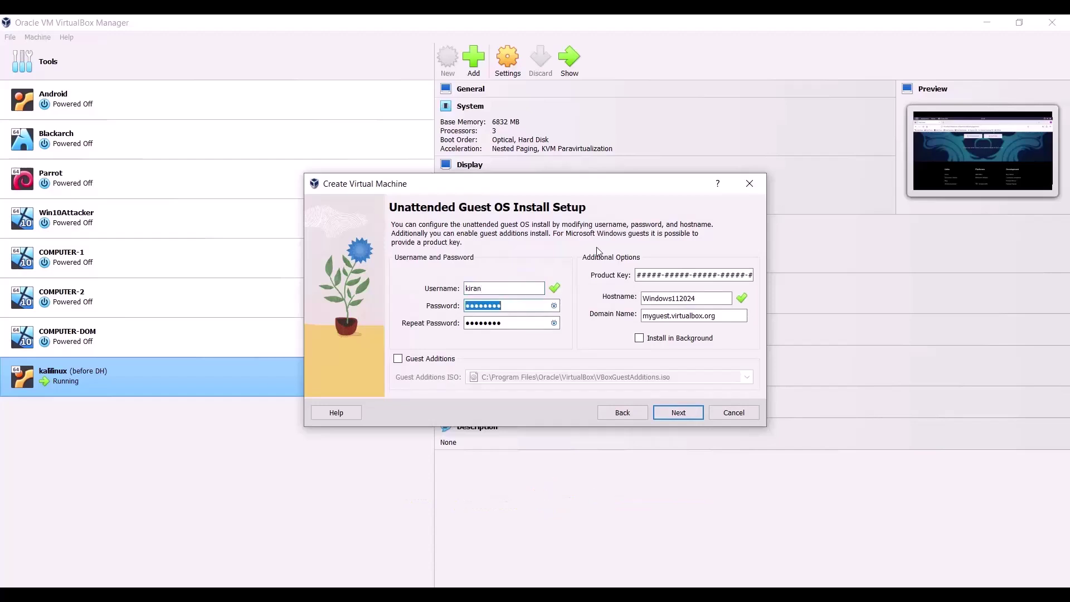
left_click(500, 287)
type("1")
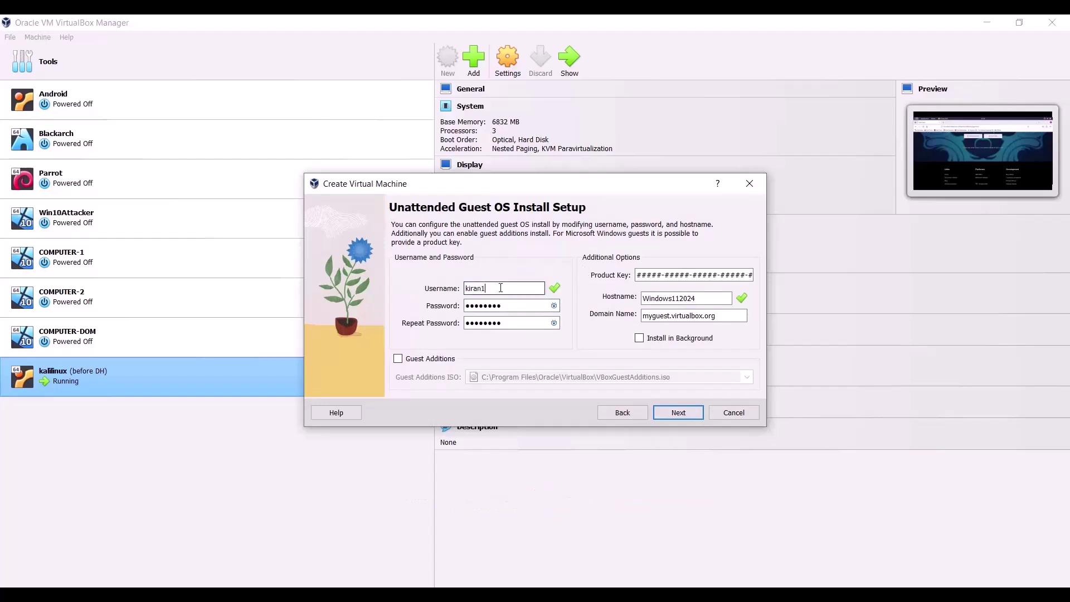
type("1")
left_click_drag(509, 302, 407, 305)
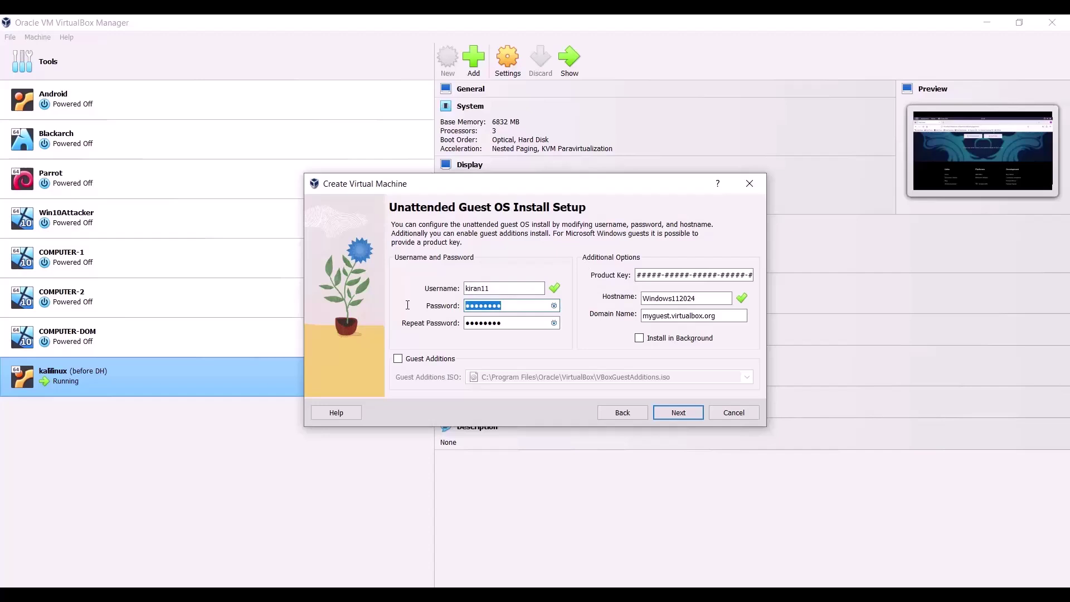
key("Tab")
Step: Accept the hardware settings: 4096 MB memory, 2 processors, EFI enabled
left_click(680, 413)
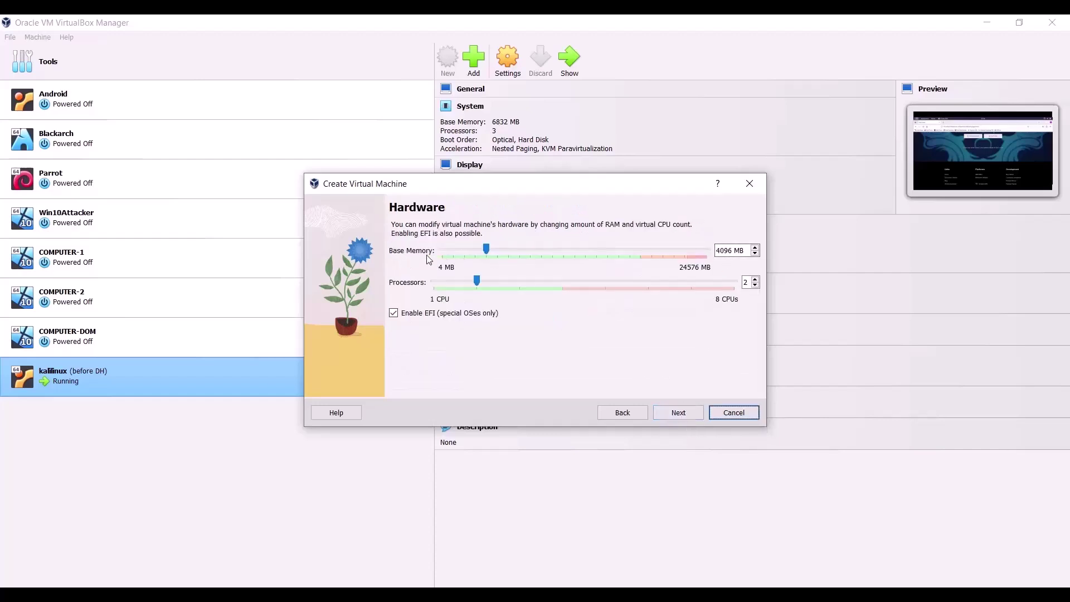
left_click(730, 250)
left_click(674, 415)
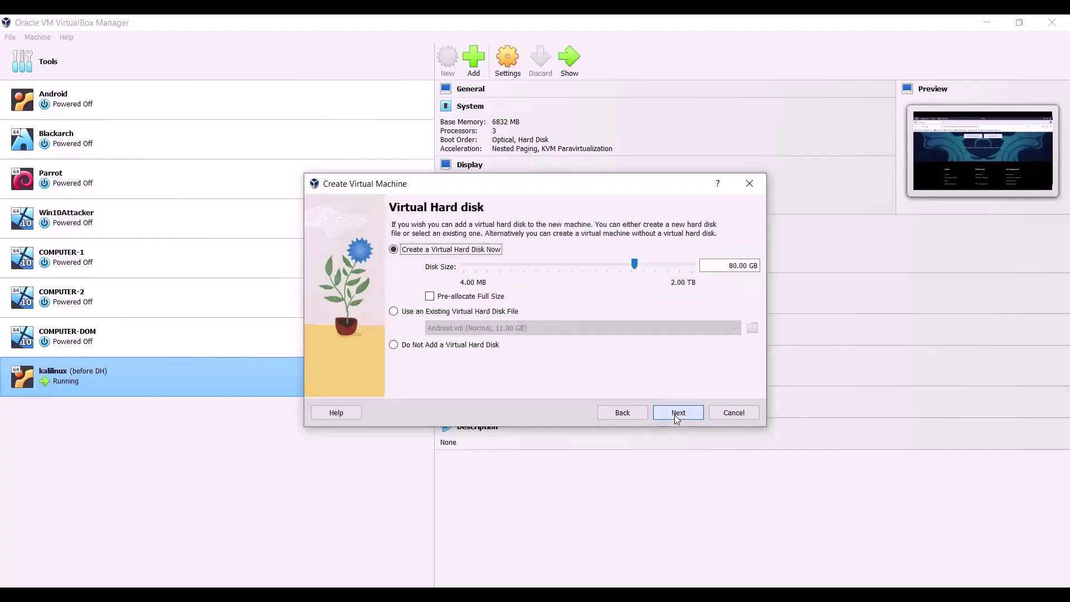
Step: Keep the 80 GB virtual disk, review the summary, and finish creating the machine
left_click(740, 261)
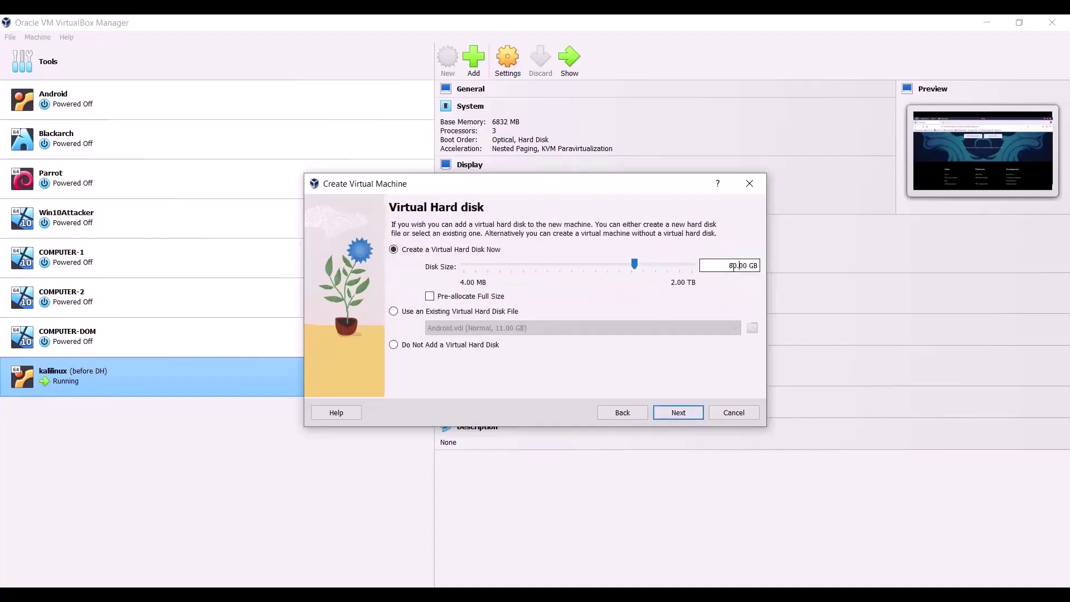
left_click(679, 416)
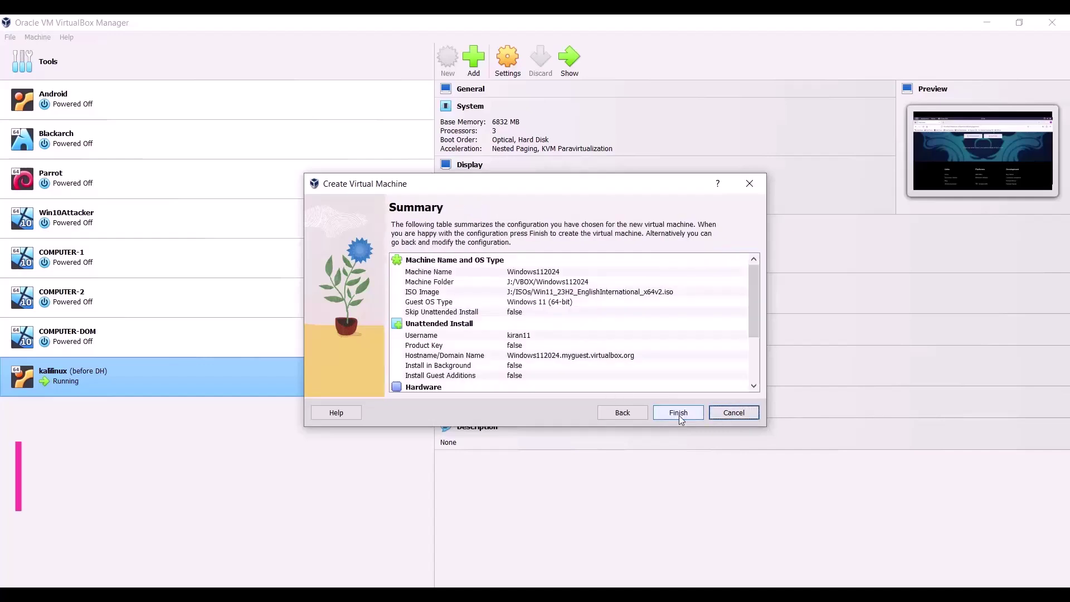
scroll(583, 333, "down", 3)
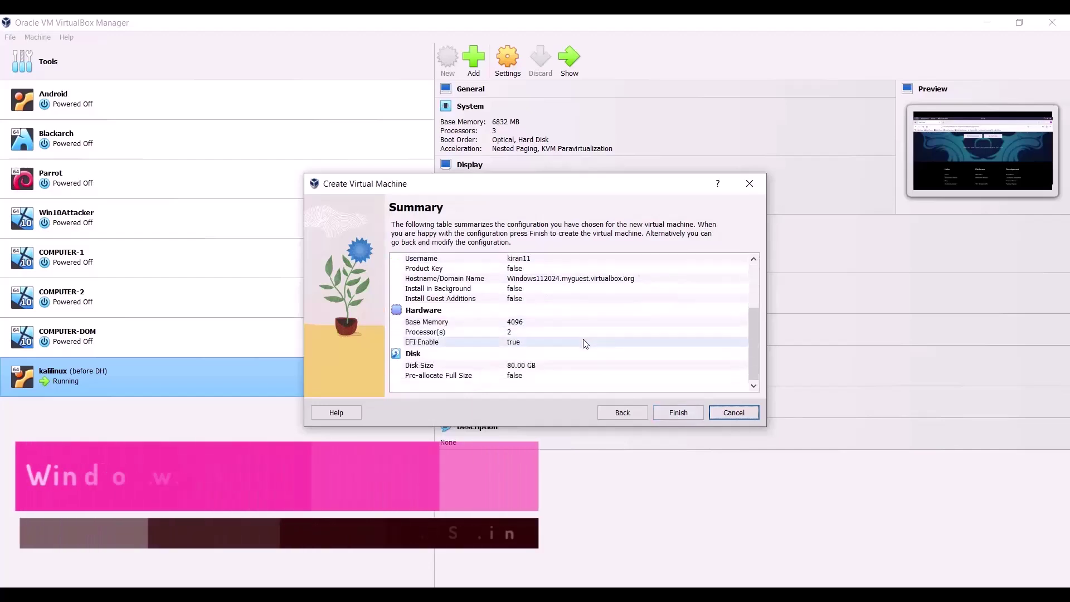
scroll(586, 343, "up", 3)
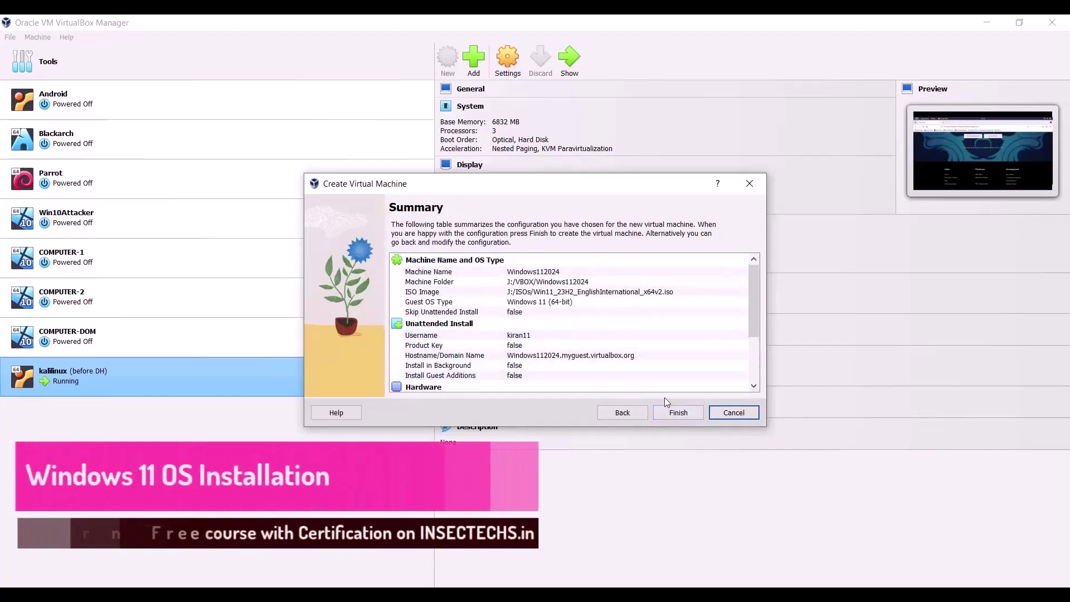
left_click(524, 338)
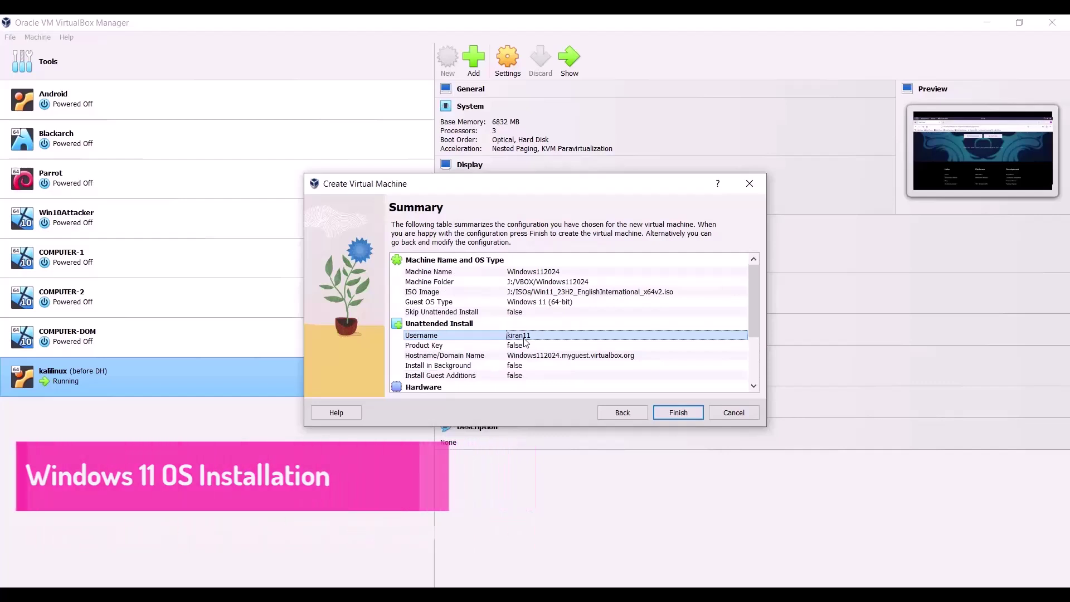
left_click(676, 412)
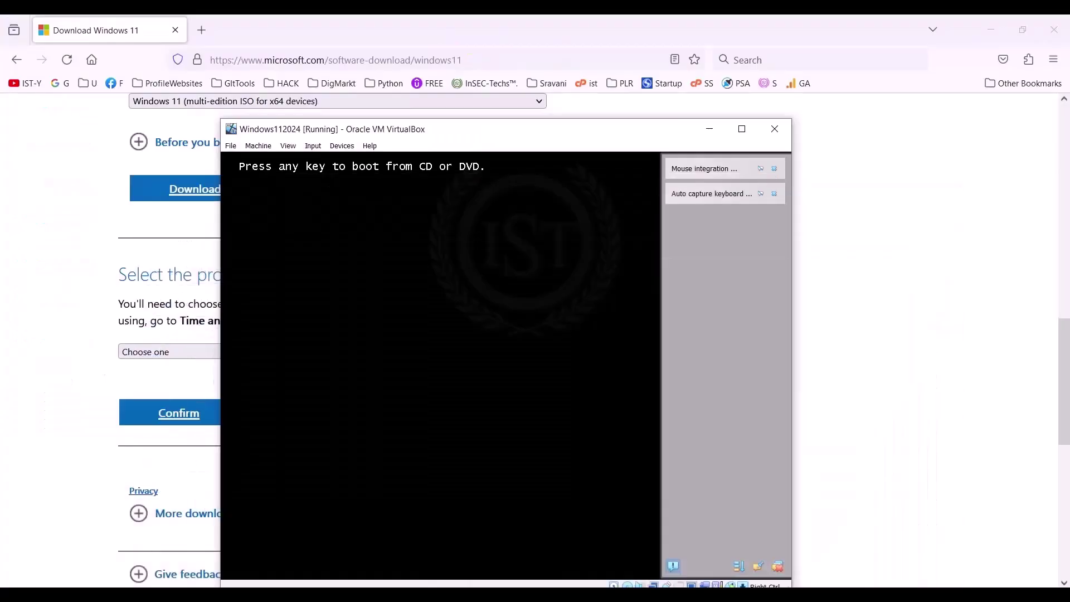
Step: Boot the Windows installer from disc, restart when setup completes, and maximize the VM window
key("Return")
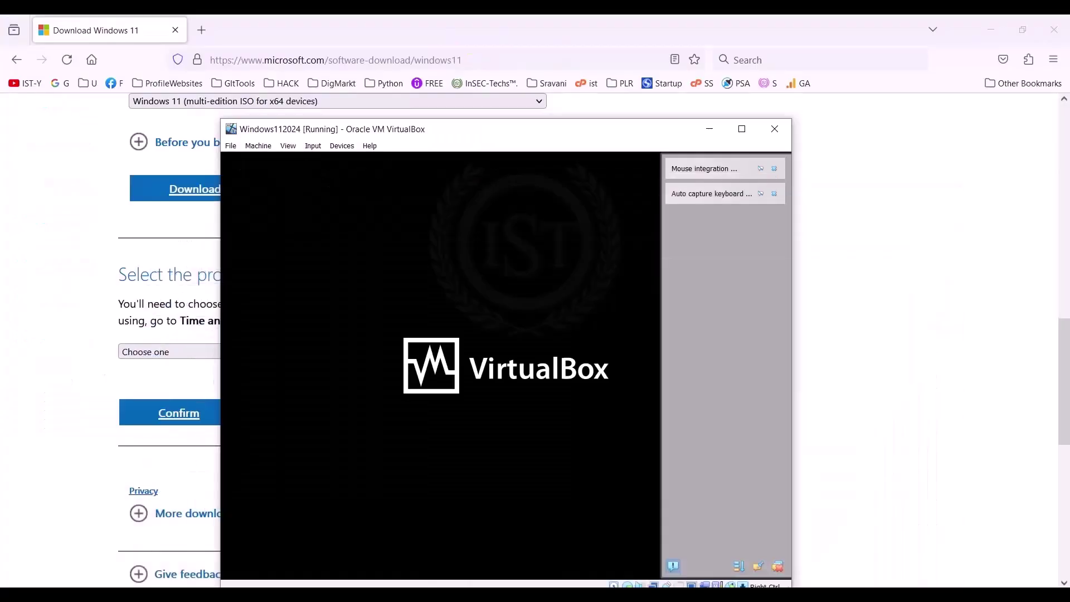
left_click_drag(319, 132, 321, 78)
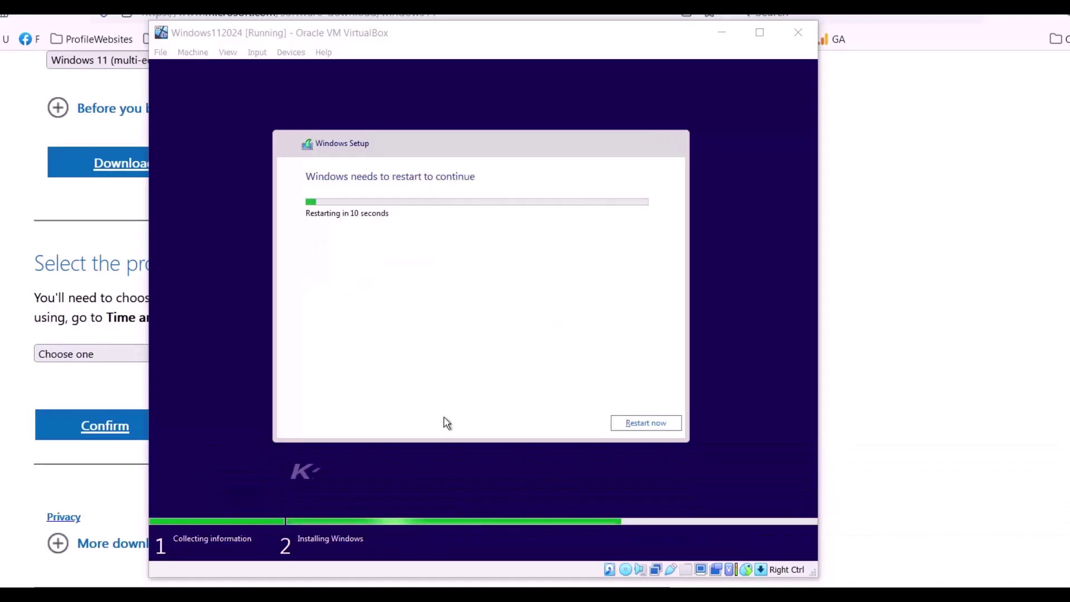
left_click(635, 428)
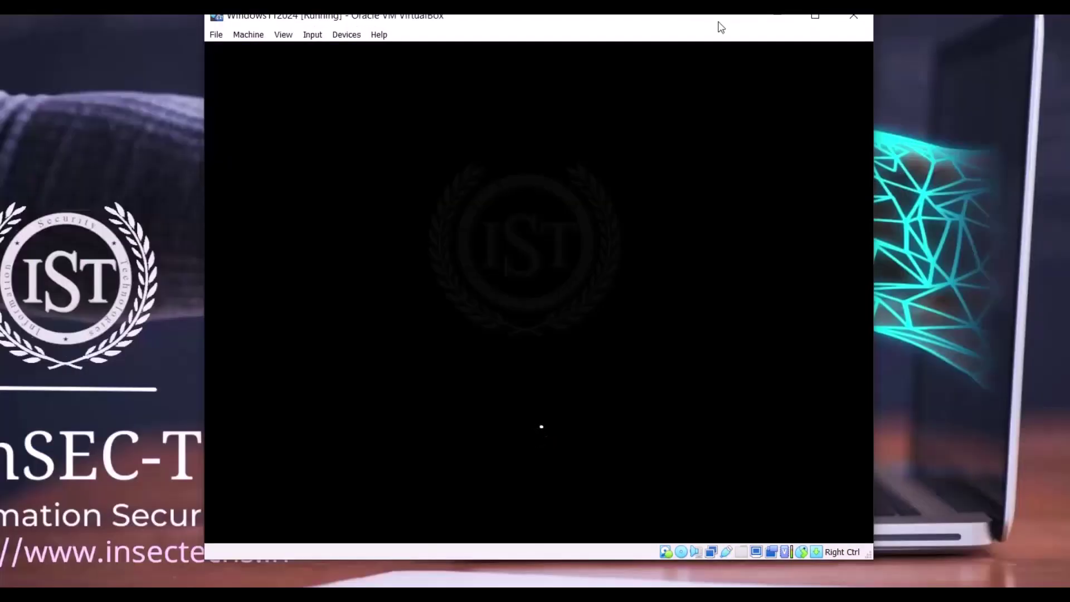
left_click_drag(530, 25, 481, 14)
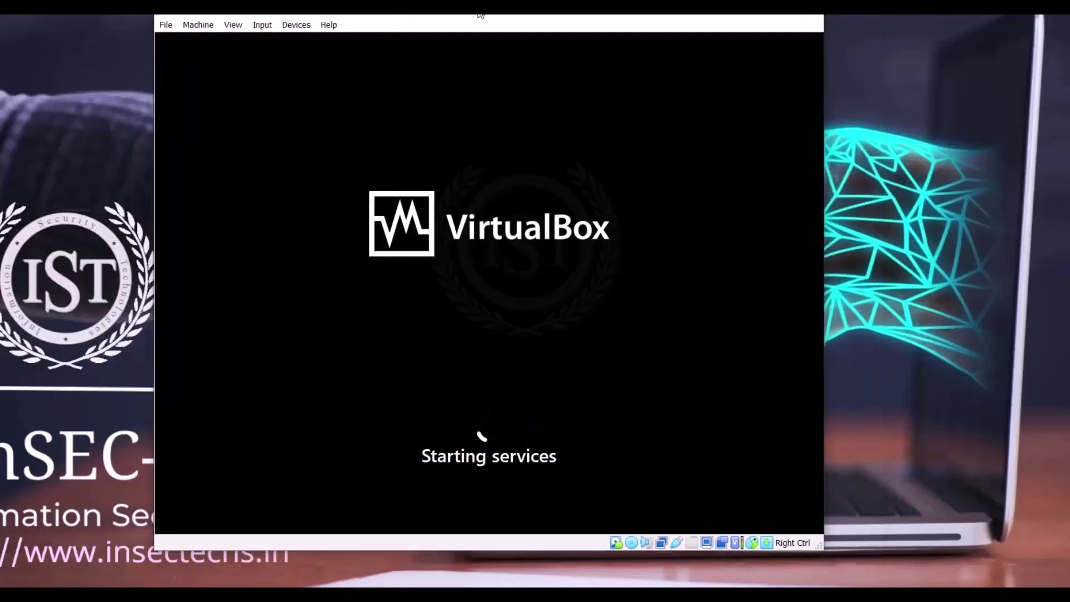
double_click(481, 15)
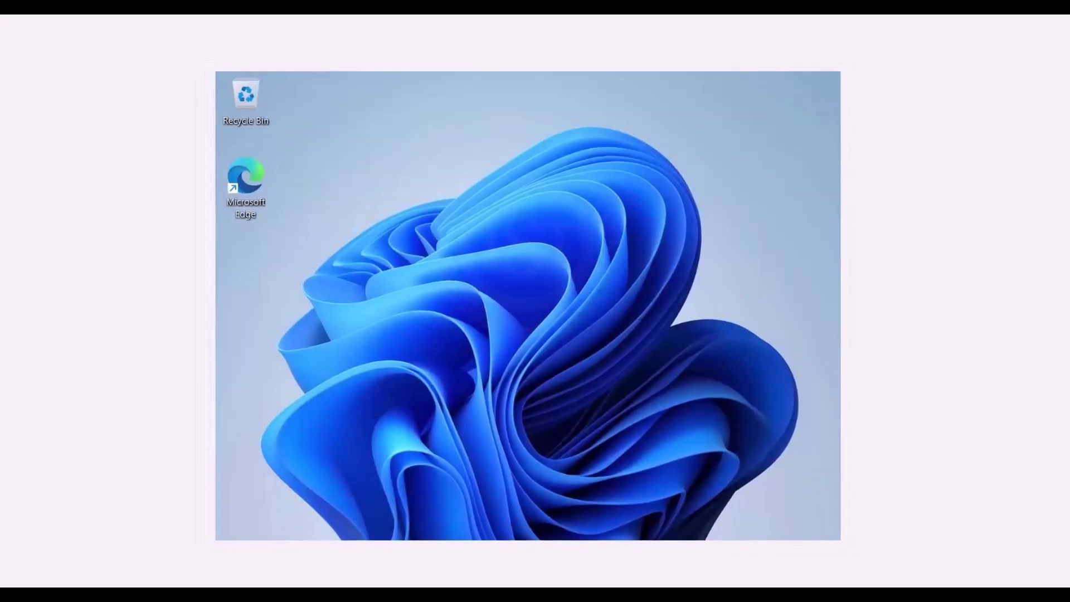
Step: Insert the Guest Additions CD and run VBoxWindowsAdditions from CD Drive (D:) in the guest
left_click(96, 21)
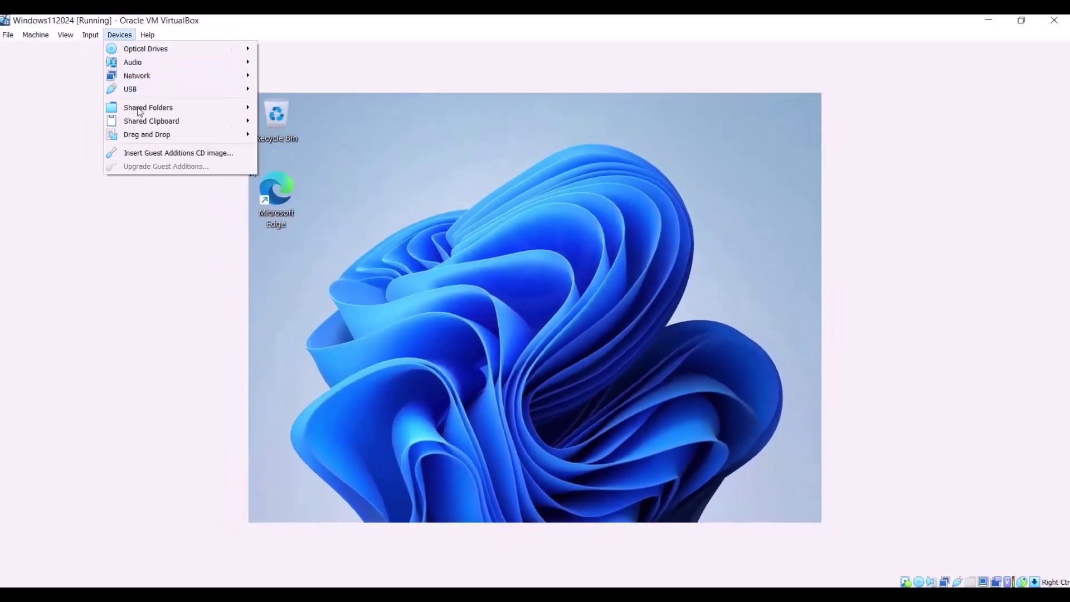
left_click(146, 153)
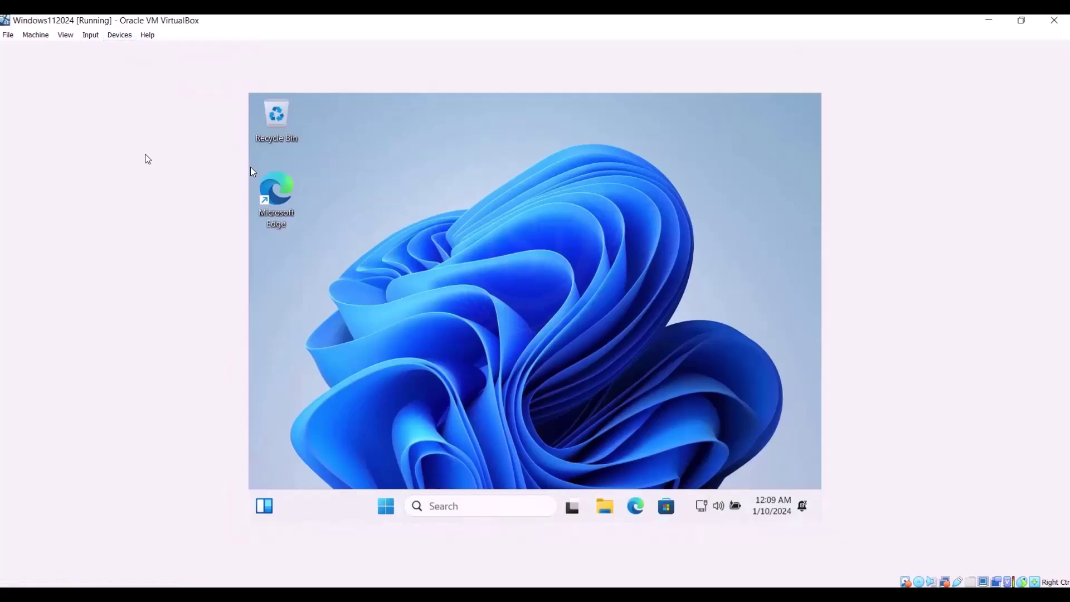
key("super+e")
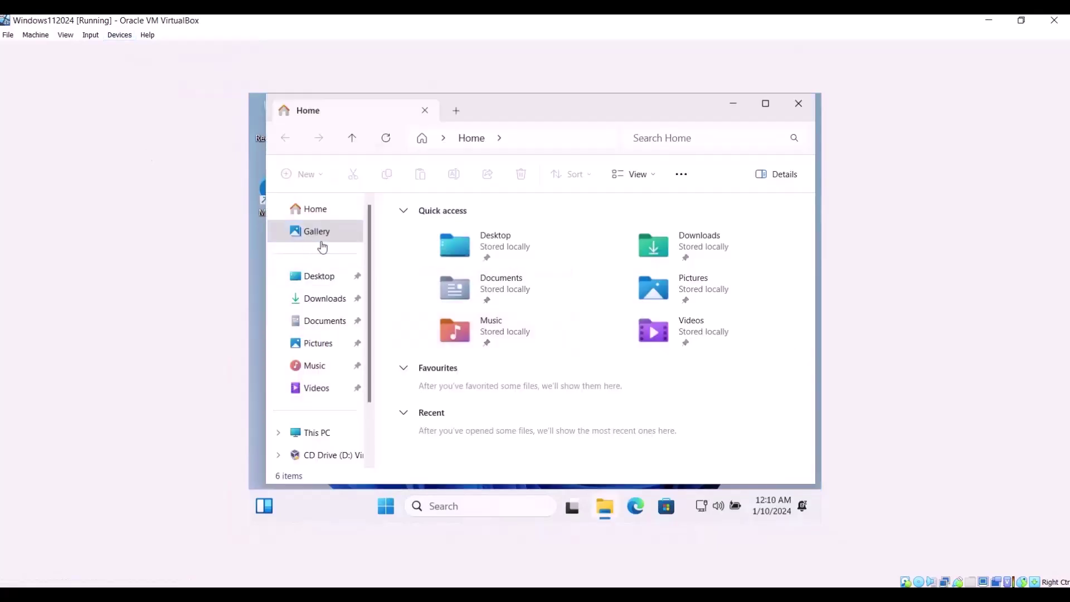
left_click(329, 216)
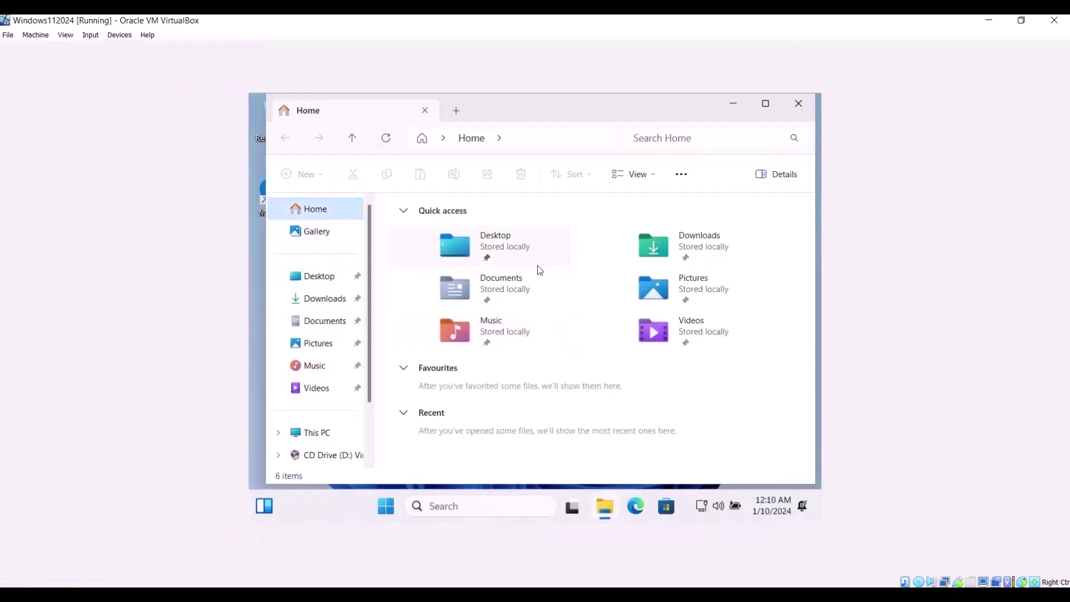
left_click(309, 278)
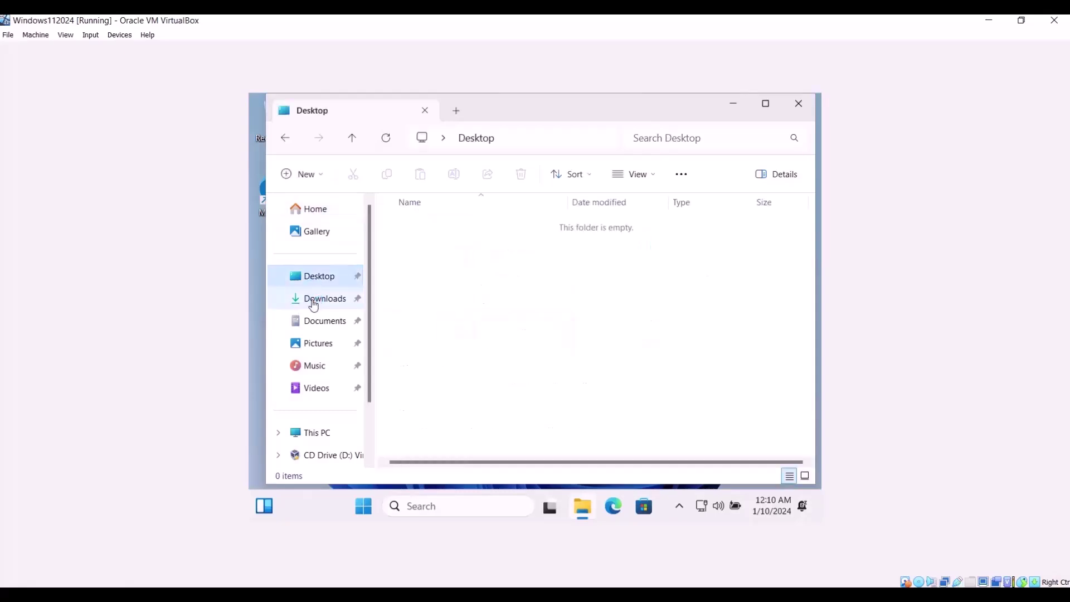
left_click(313, 304)
left_click(313, 433)
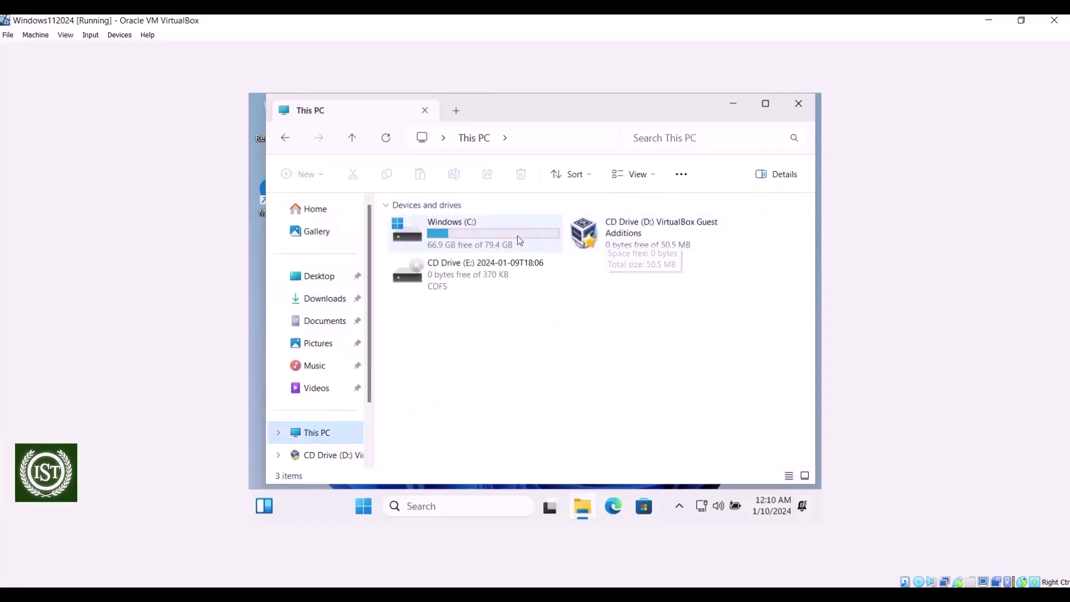
double_click(585, 236)
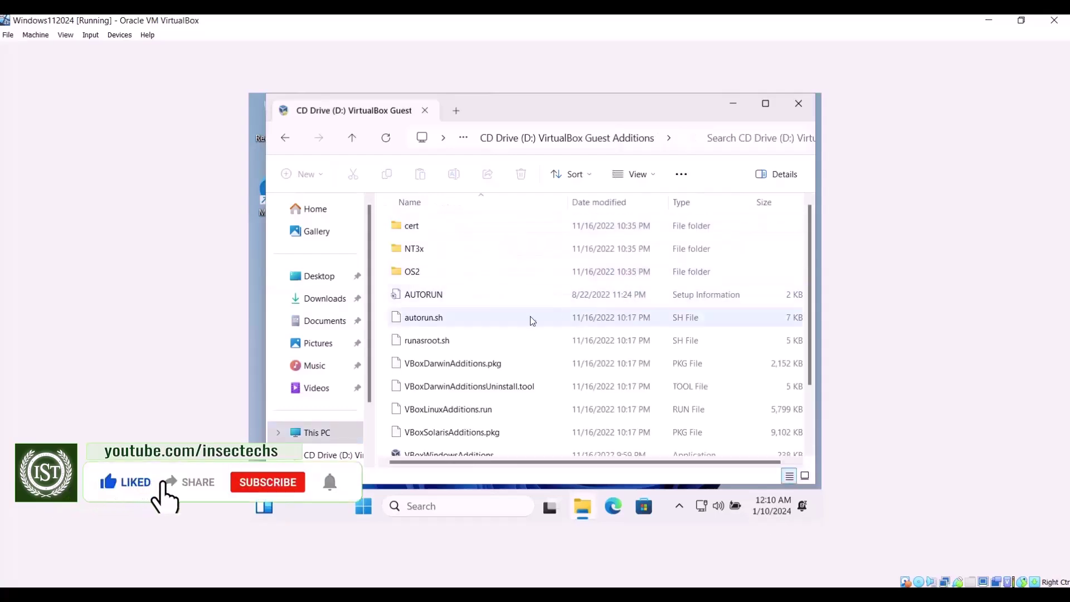
scroll(532, 320, "down", 2)
double_click(497, 379)
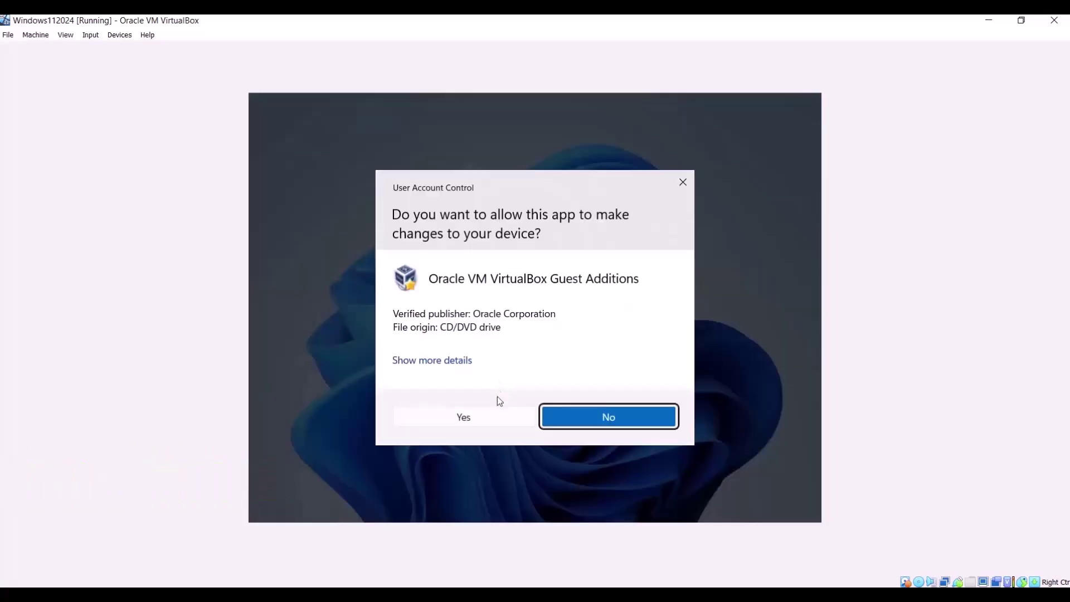
Step: Approve the UAC prompt, install Guest Additions 7.0.4 with default options, and reboot the guest
left_click(490, 417)
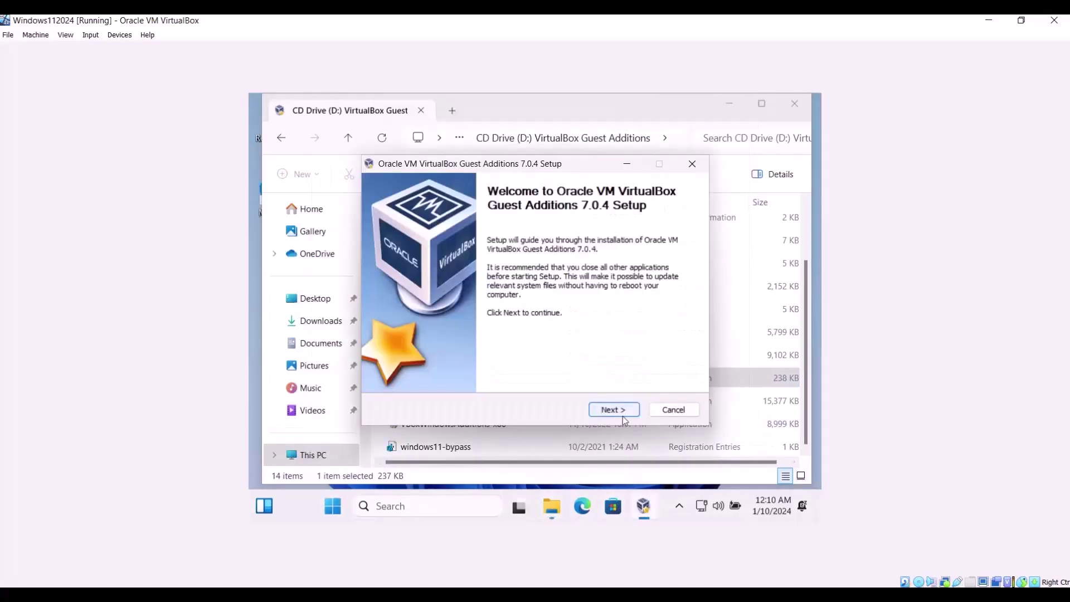
left_click(622, 415)
left_click(622, 414)
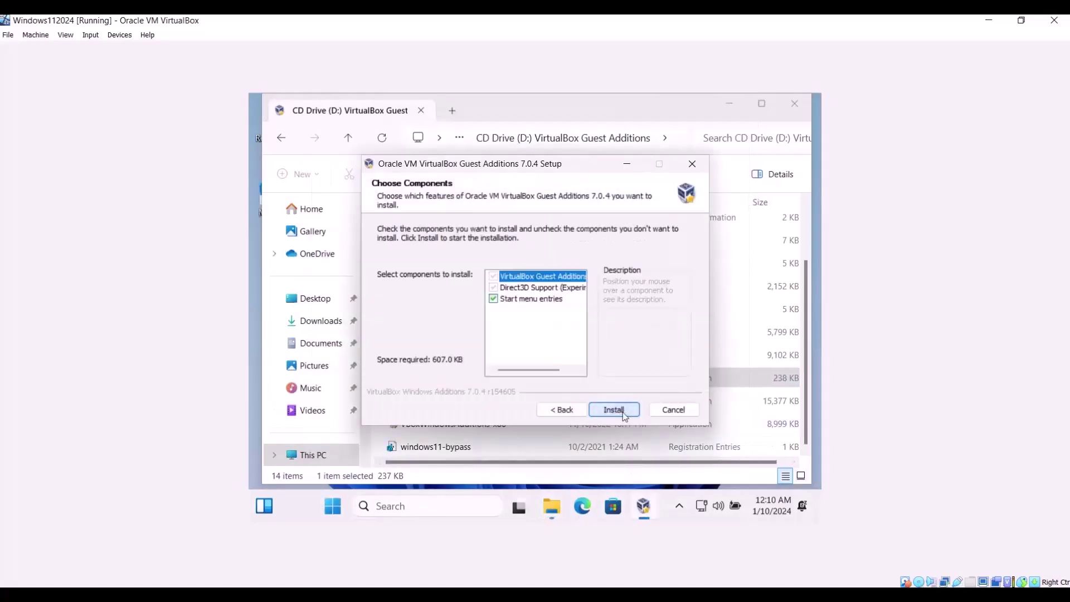
left_click(623, 412)
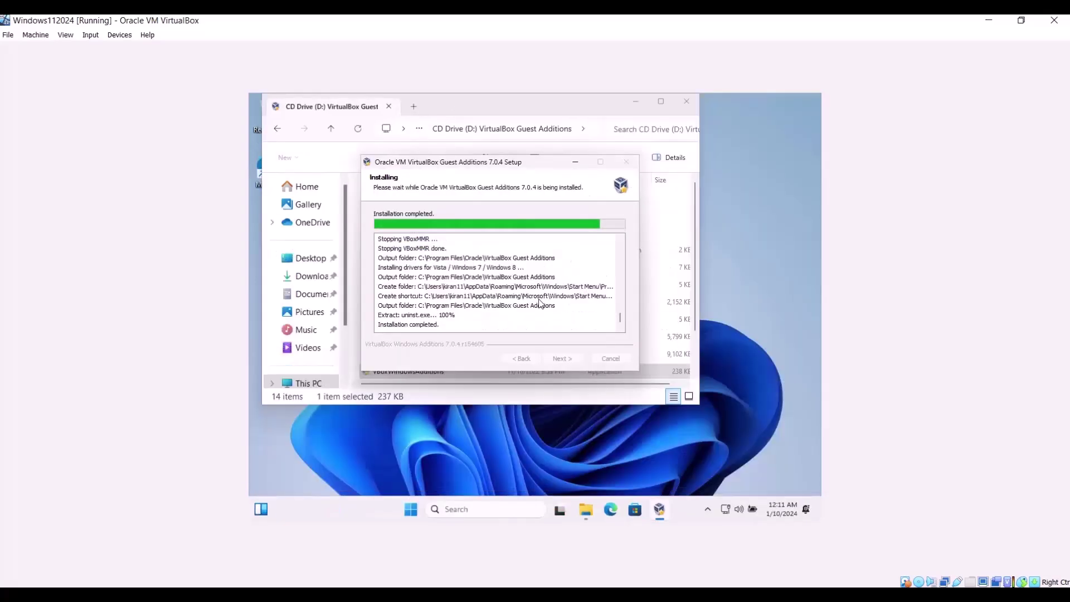
left_click(564, 359)
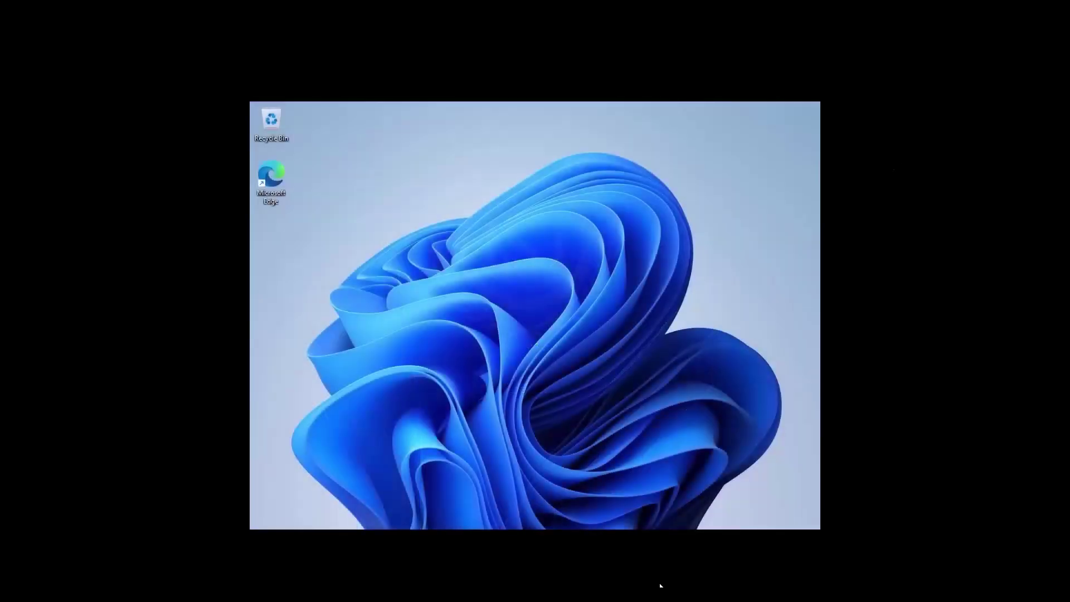
Step: Change the guest's display resolution to 1920 × 1080, keep the change, and close Settings
right_click(483, 268)
mouse_move(516, 277)
left_click(562, 363)
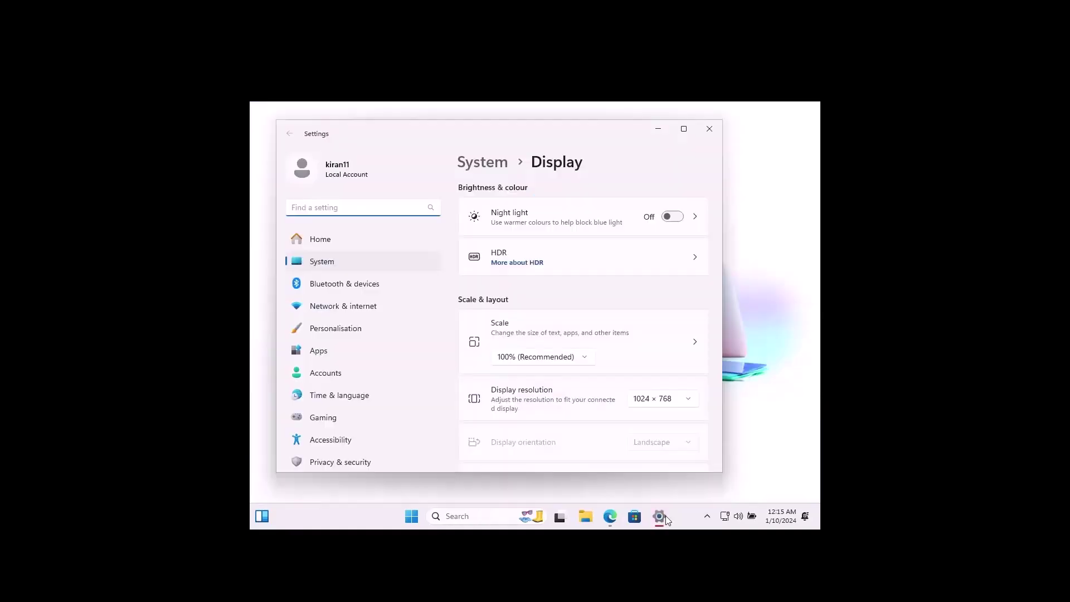
left_click(676, 406)
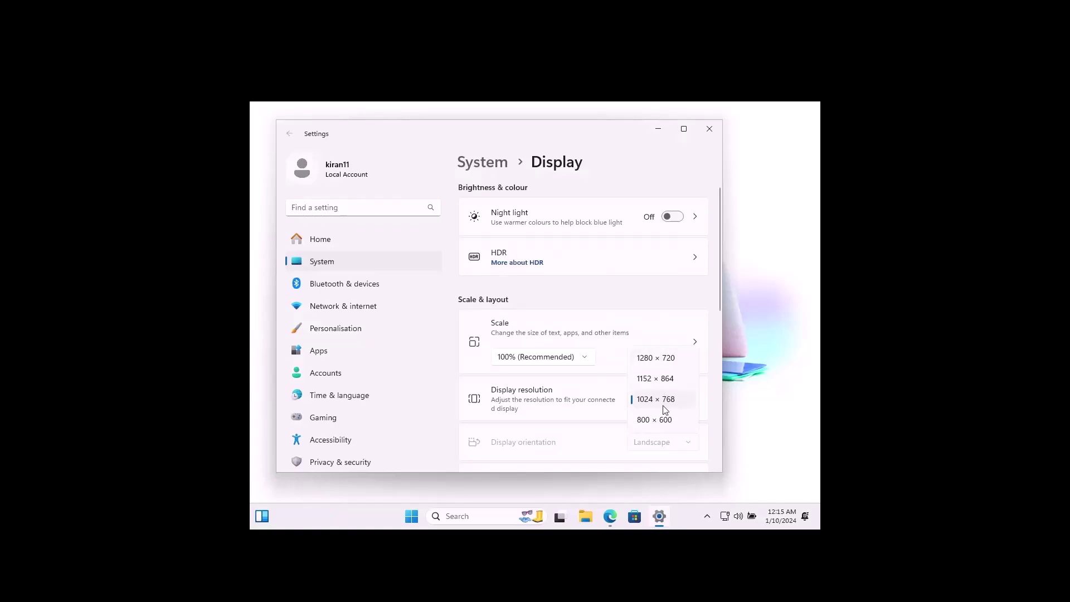
left_click(663, 365)
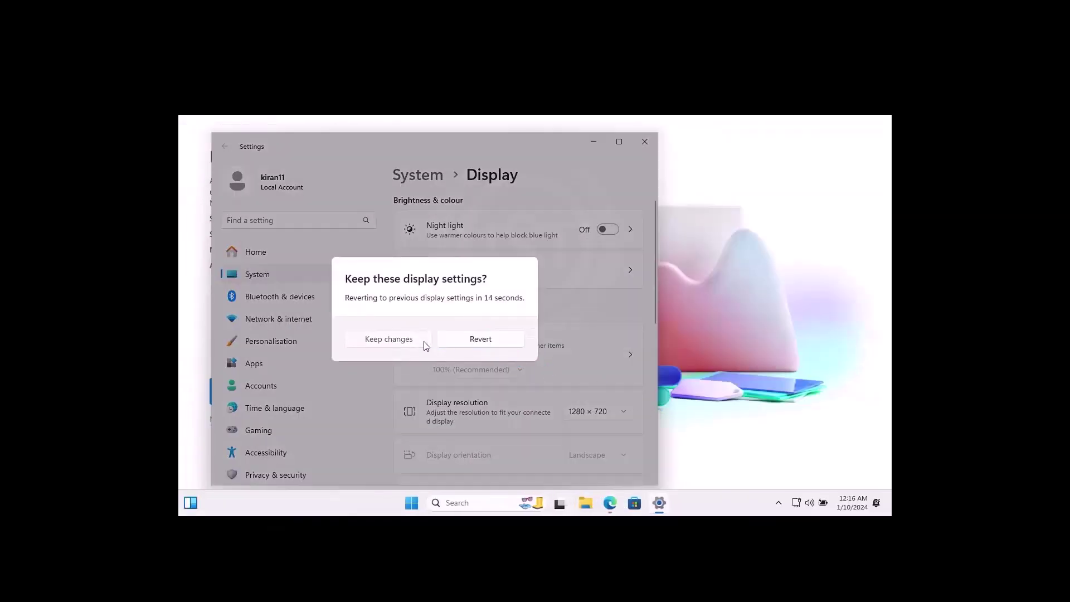
left_click(424, 342)
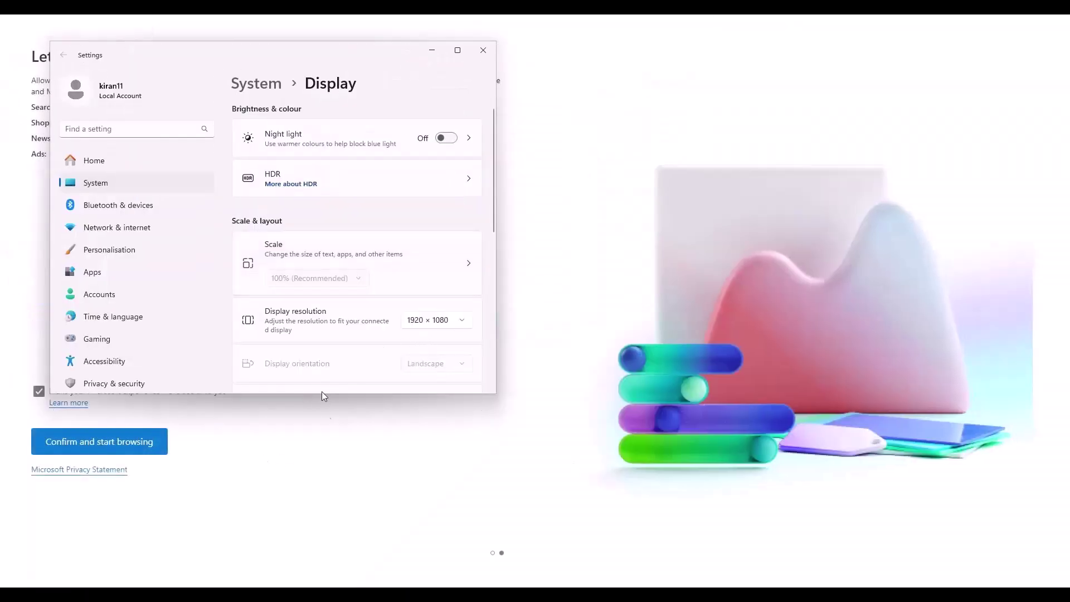
left_click(484, 51)
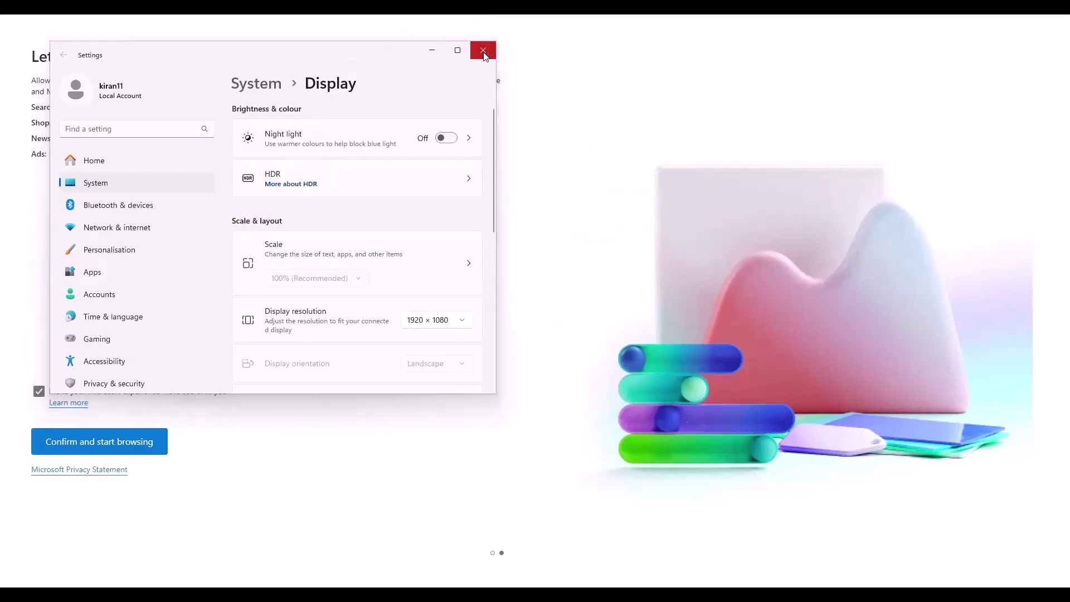